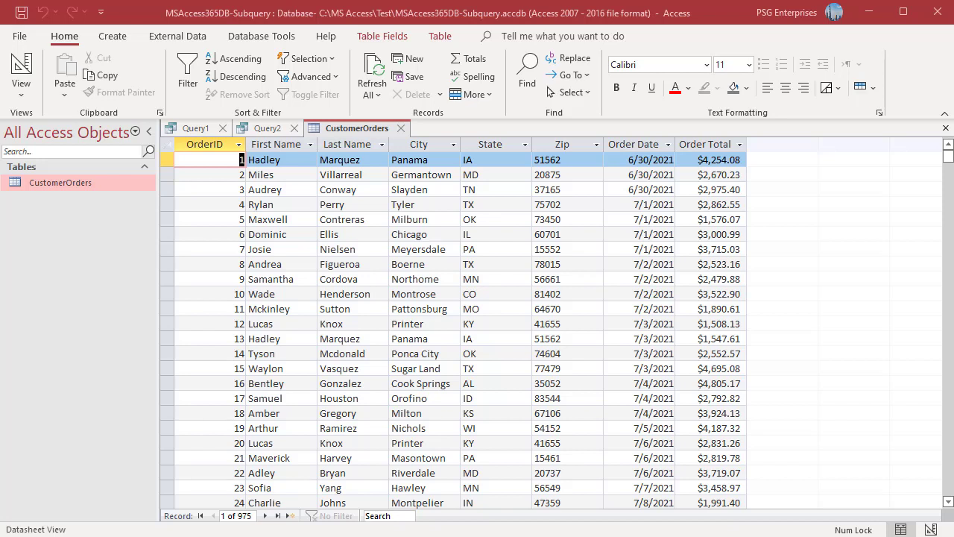
Step: Start a new query design on CustomerOrders containing the Order Total field
{"action": "key", "text": "ctrl+w"}
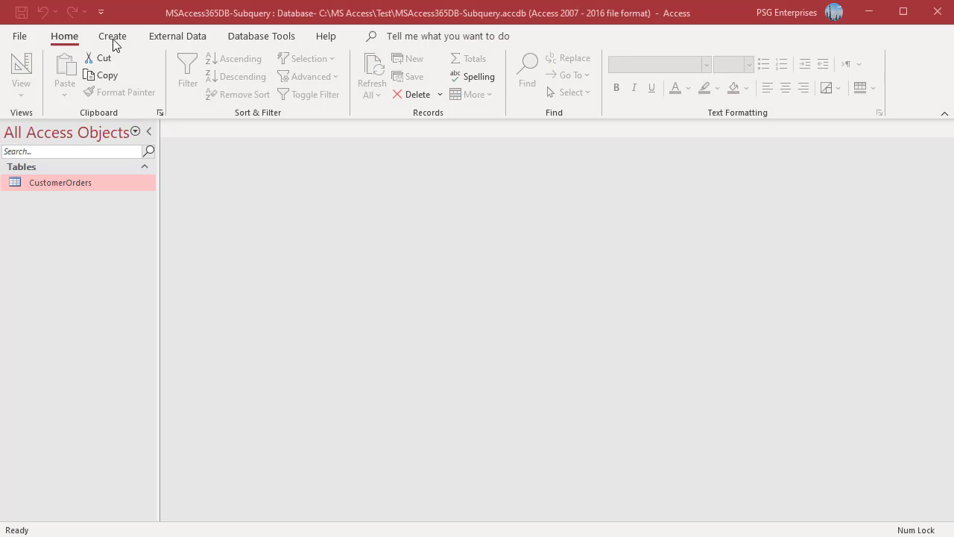
{"action": "left_click", "coordinate": [112, 37]}
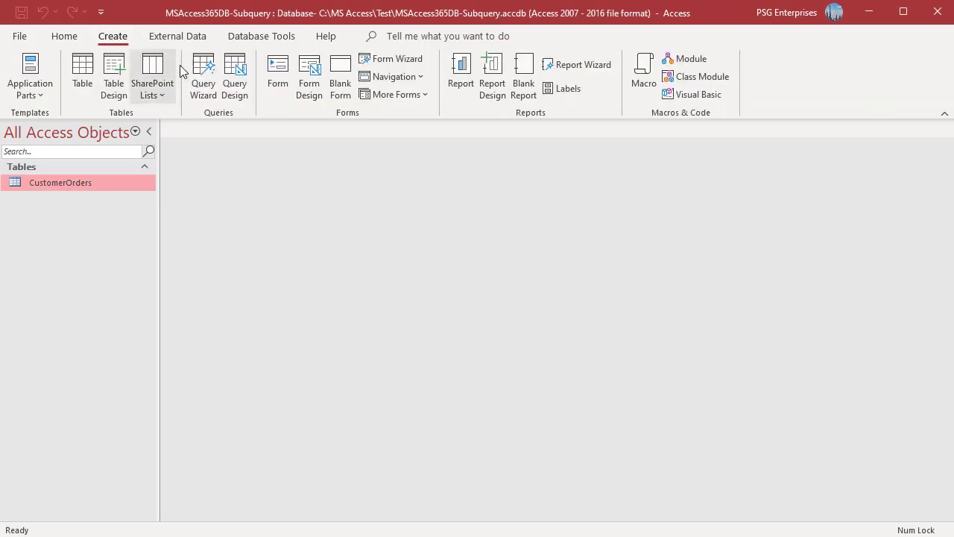
{"action": "left_click", "coordinate": [243, 96]}
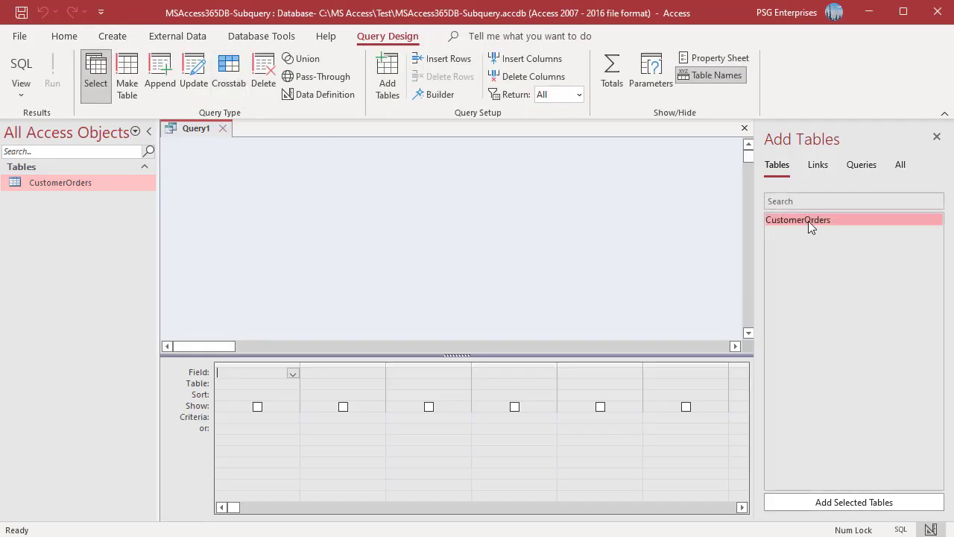
{"action": "double_click", "coordinate": [808, 220]}
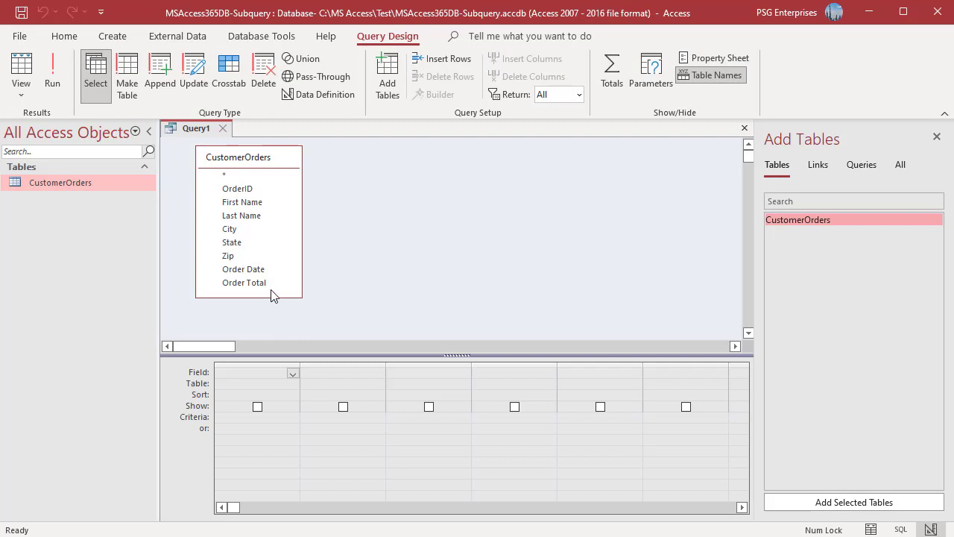
{"action": "double_click", "coordinate": [244, 282]}
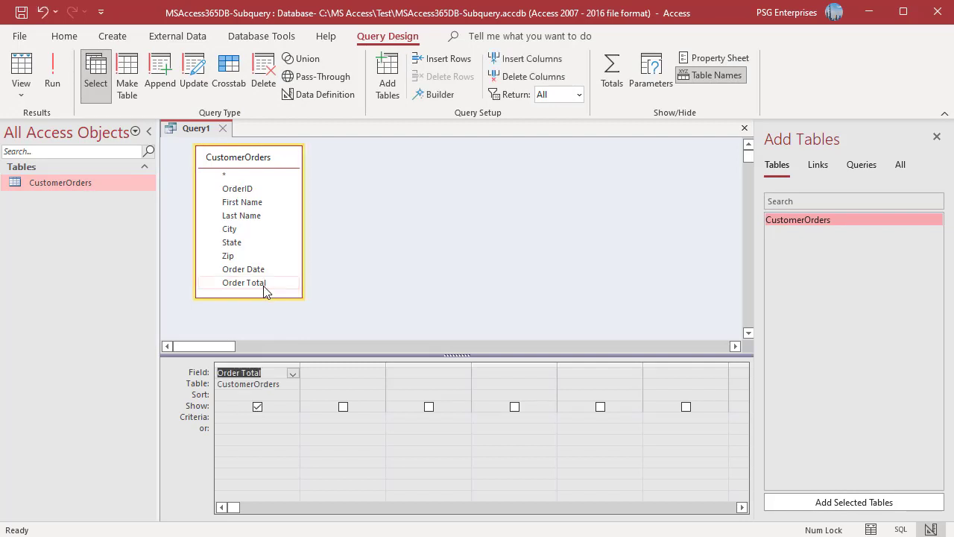
Step: Set Order Total's Total row to Avg and run the query, returning $1,059.34
{"action": "left_click", "coordinate": [611, 88]}
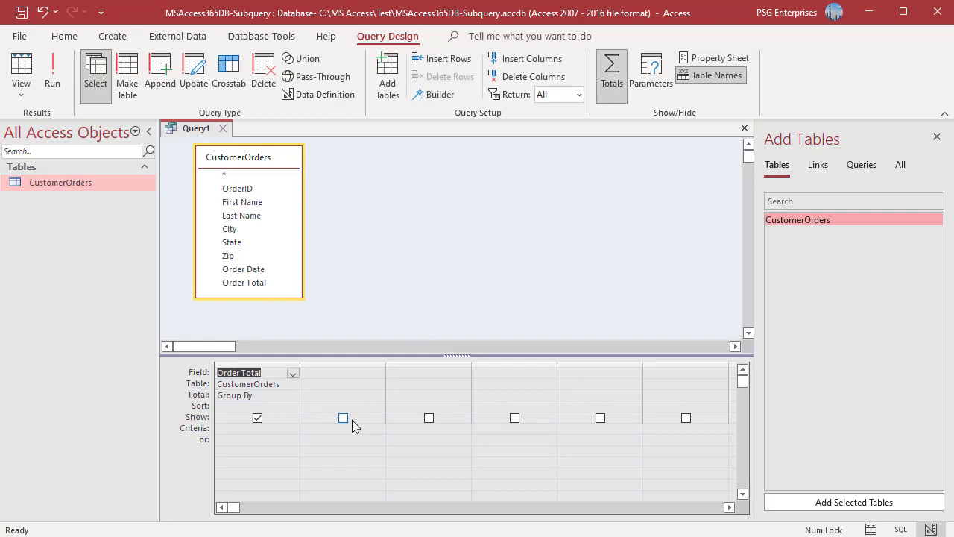
{"action": "left_click", "coordinate": [284, 395]}
{"action": "left_click", "coordinate": [292, 395]}
{"action": "left_click", "coordinate": [246, 425]}
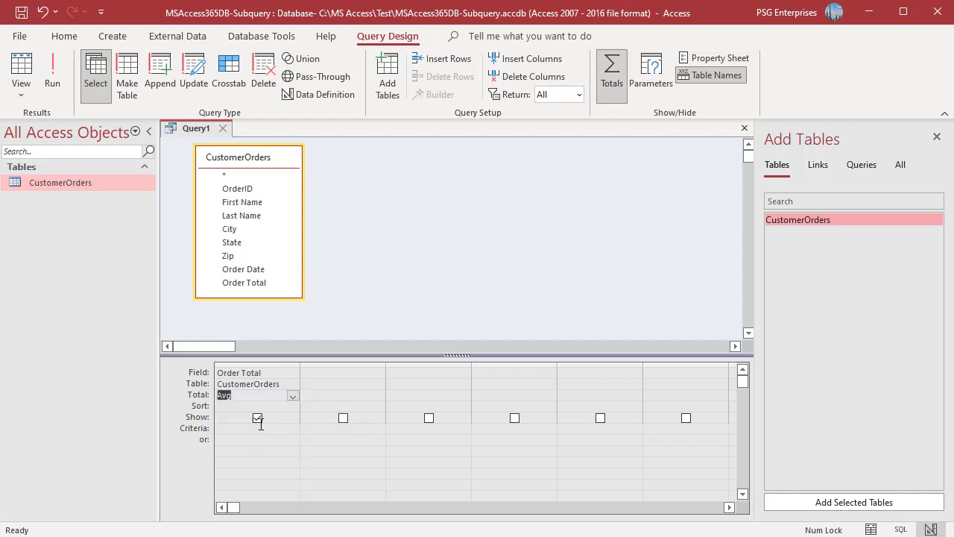
{"action": "left_click", "coordinate": [448, 236]}
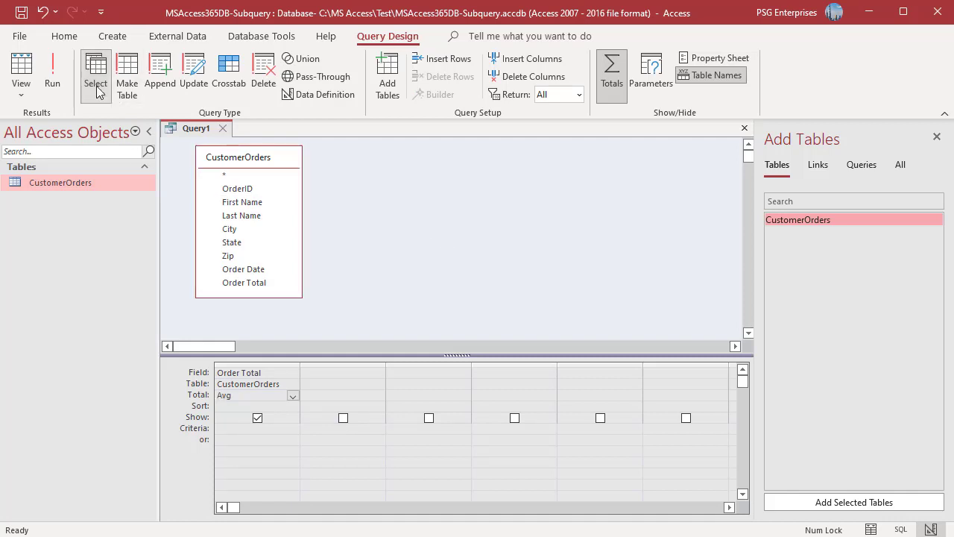
{"action": "left_click", "coordinate": [50, 84]}
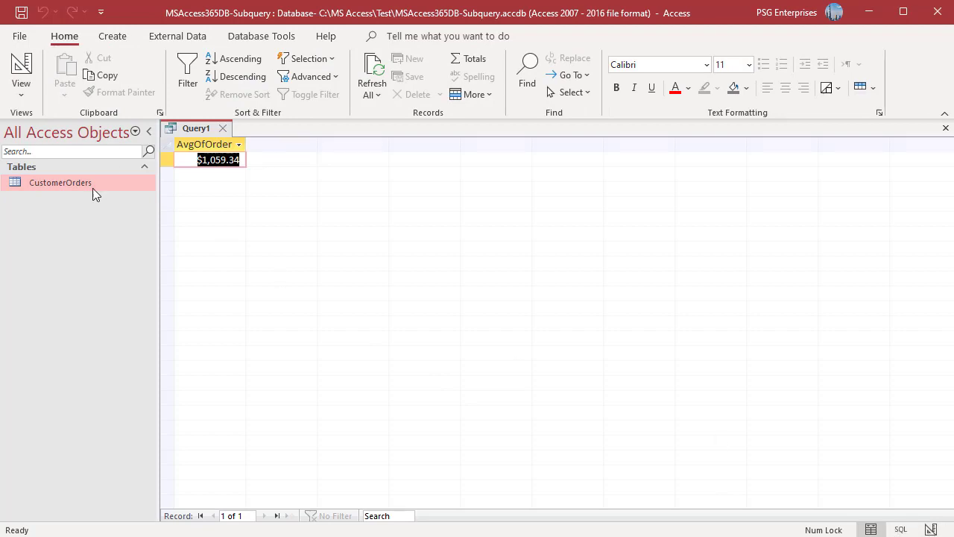
Step: Switch the average query to SQL View and copy its SELECT Avg([Order Total]) statement
{"action": "left_click", "coordinate": [23, 101]}
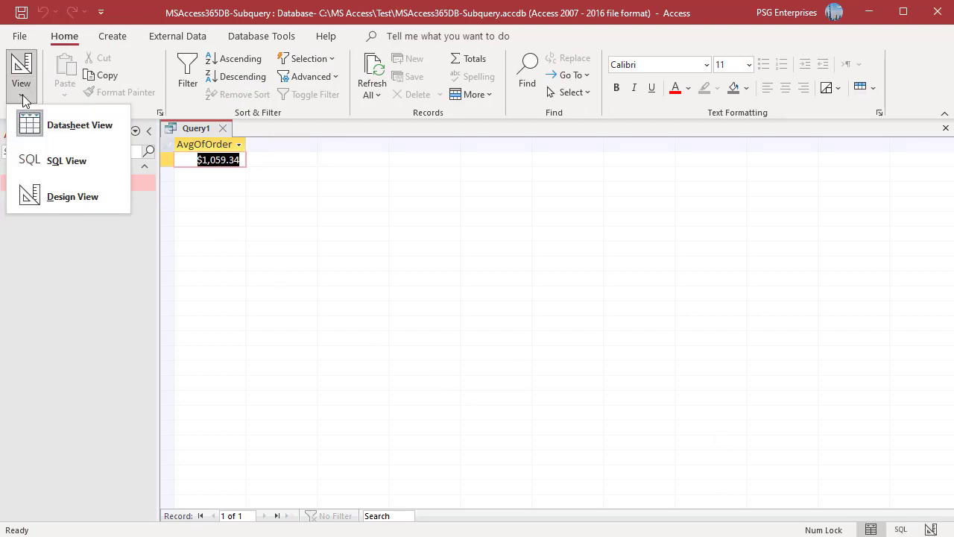
{"action": "left_click", "coordinate": [56, 166]}
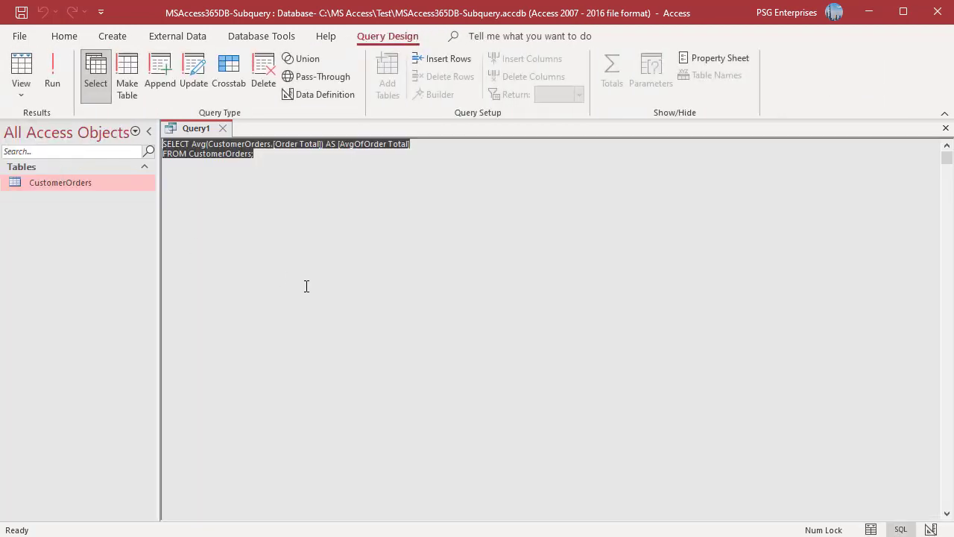
{"action": "right_click", "coordinate": [208, 153]}
{"action": "left_click", "coordinate": [245, 179]}
{"action": "left_click", "coordinate": [333, 338]}
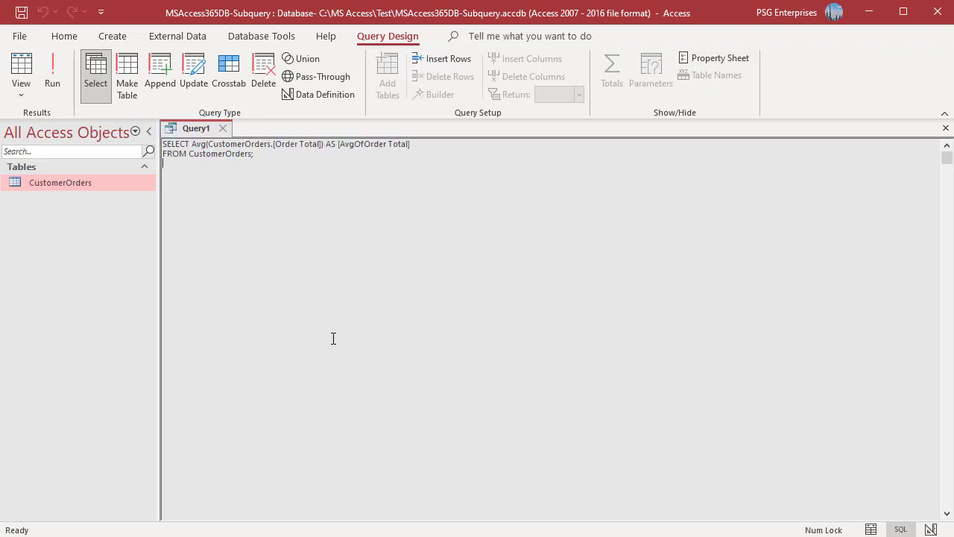
{"action": "left_click", "coordinate": [114, 37]}
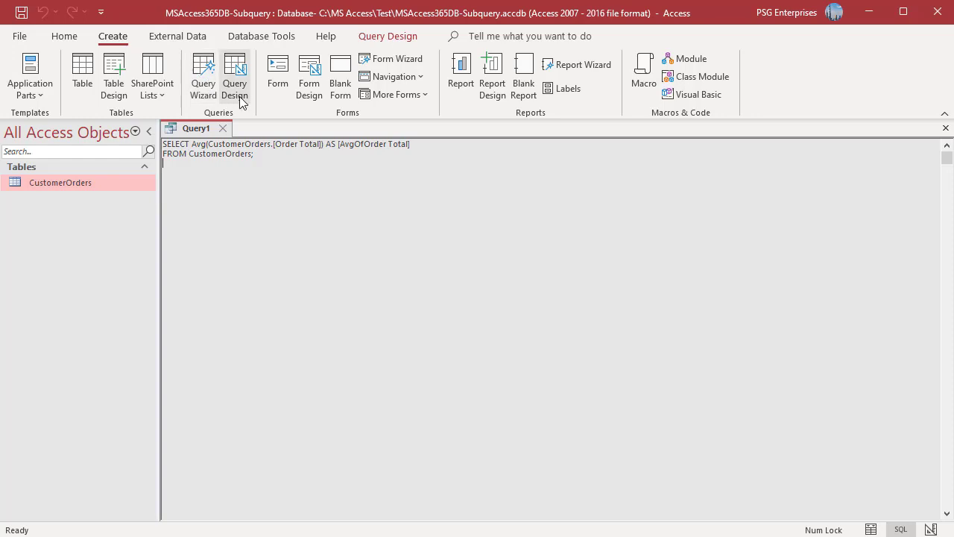
Step: Create a second query design on CustomerOrders with the OrderID and Order Total fields
{"action": "left_click", "coordinate": [234, 88]}
{"action": "double_click", "coordinate": [797, 220]}
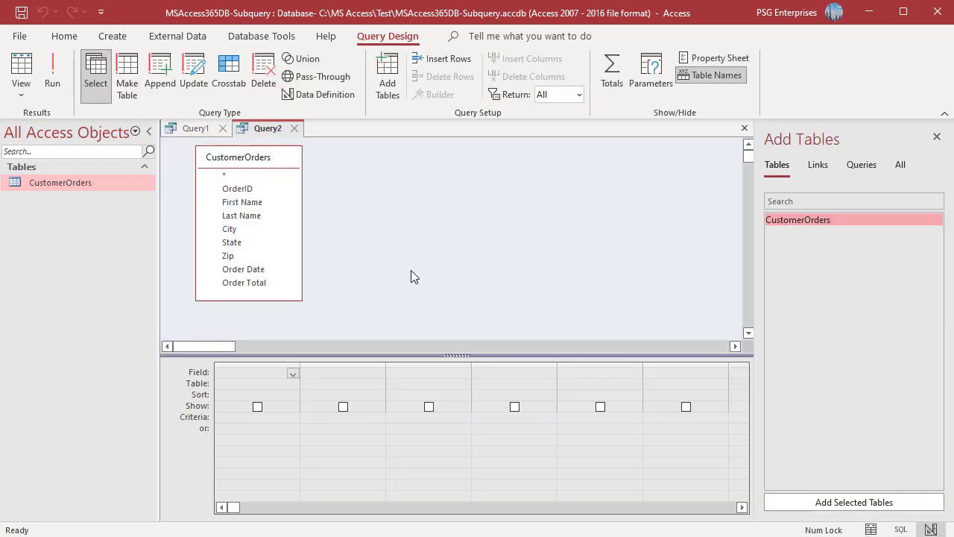
{"action": "double_click", "coordinate": [253, 191]}
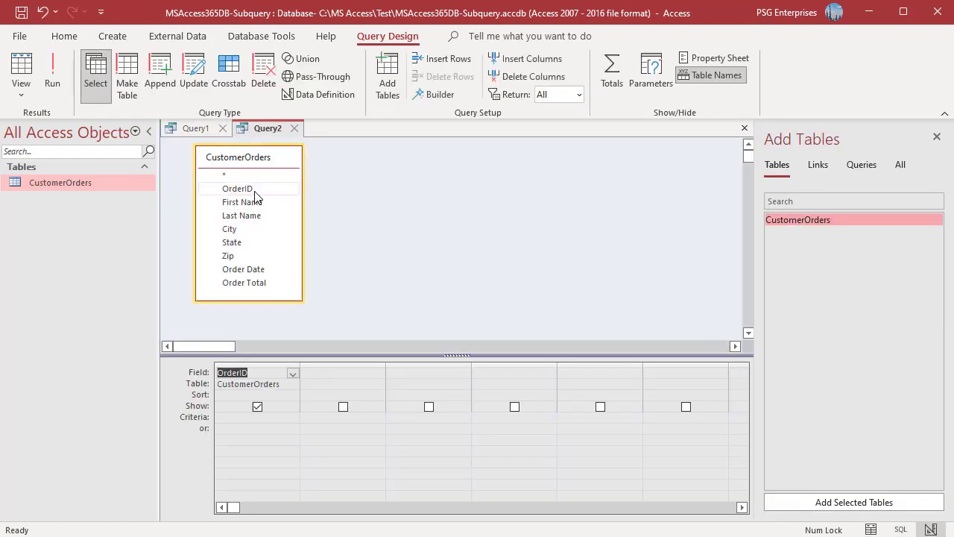
{"action": "left_click", "coordinate": [264, 284]}
{"action": "double_click", "coordinate": [265, 284]}
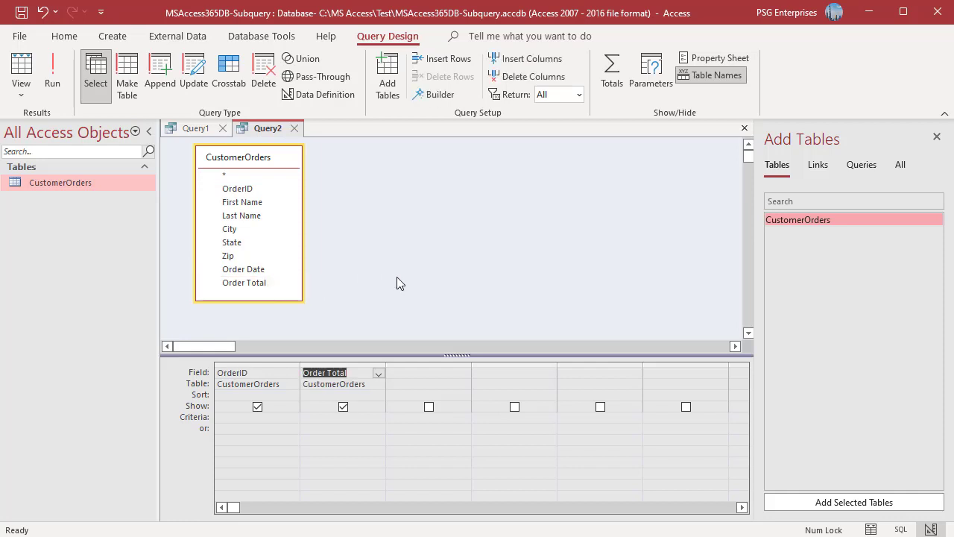
Step: Turn on Totals, setting OrderID to Count and Order Total to Where
{"action": "left_click", "coordinate": [615, 87]}
{"action": "left_click", "coordinate": [279, 394]}
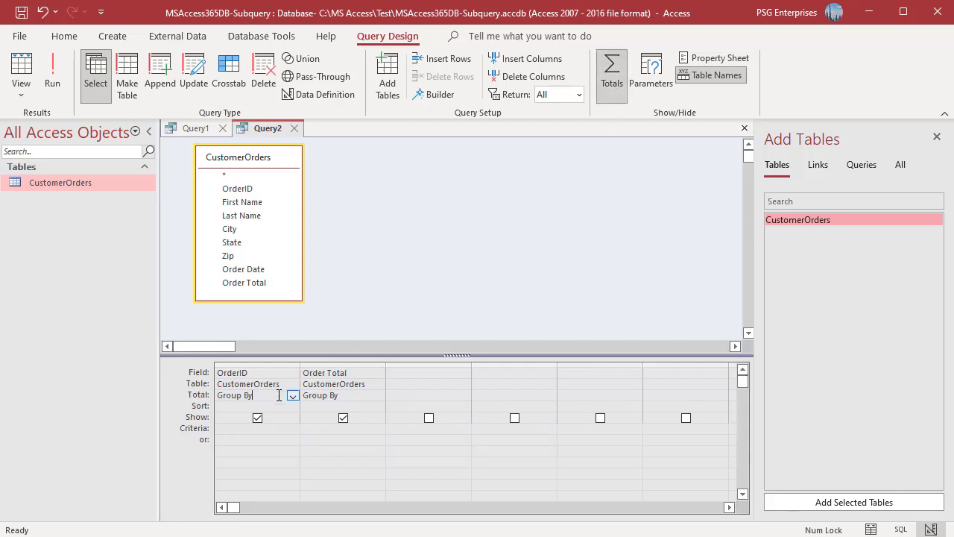
{"action": "left_click", "coordinate": [293, 396]}
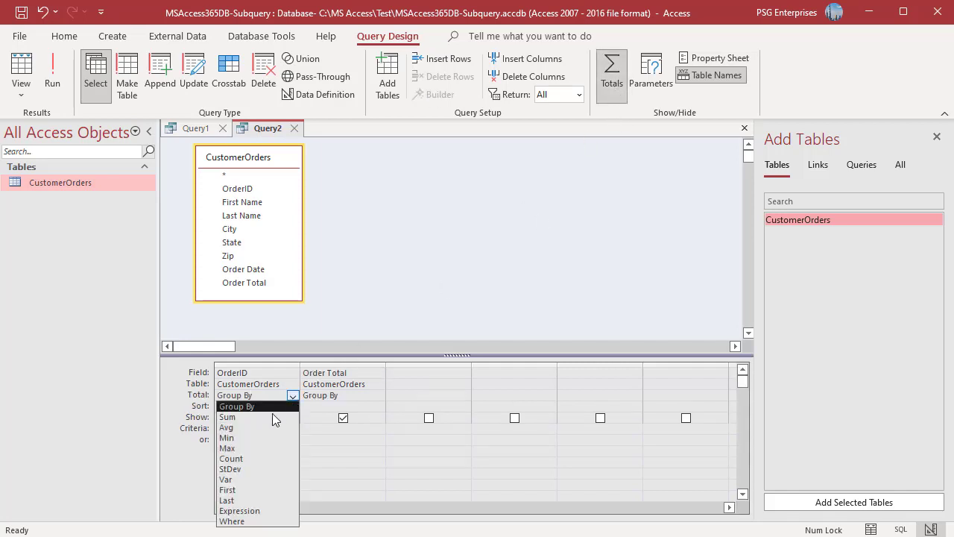
{"action": "left_click", "coordinate": [247, 459]}
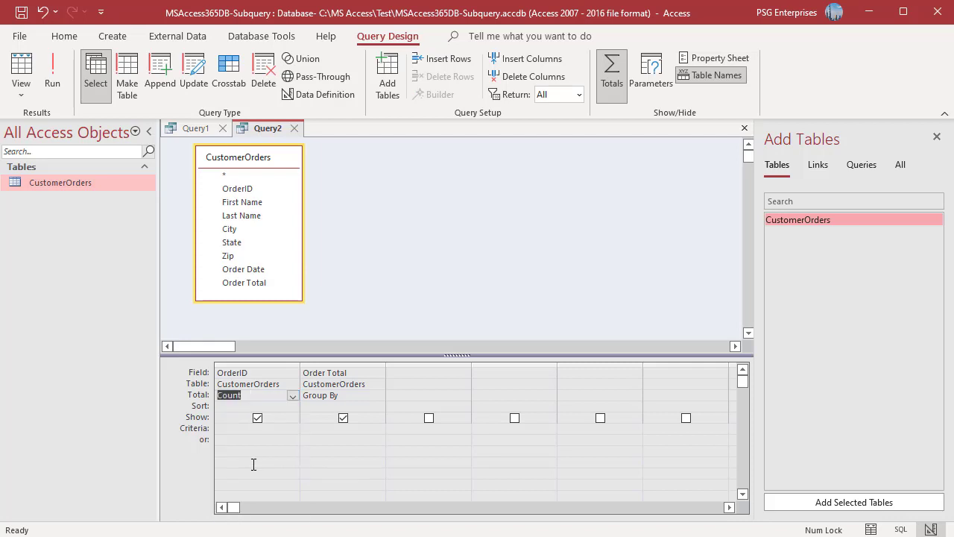
{"action": "left_click", "coordinate": [360, 395]}
{"action": "left_click", "coordinate": [379, 394]}
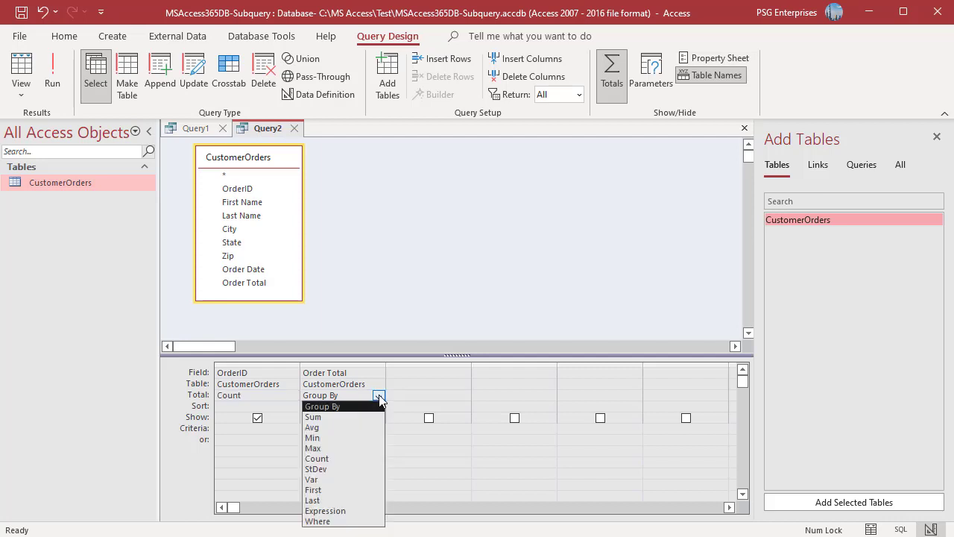
{"action": "left_click", "coordinate": [324, 521]}
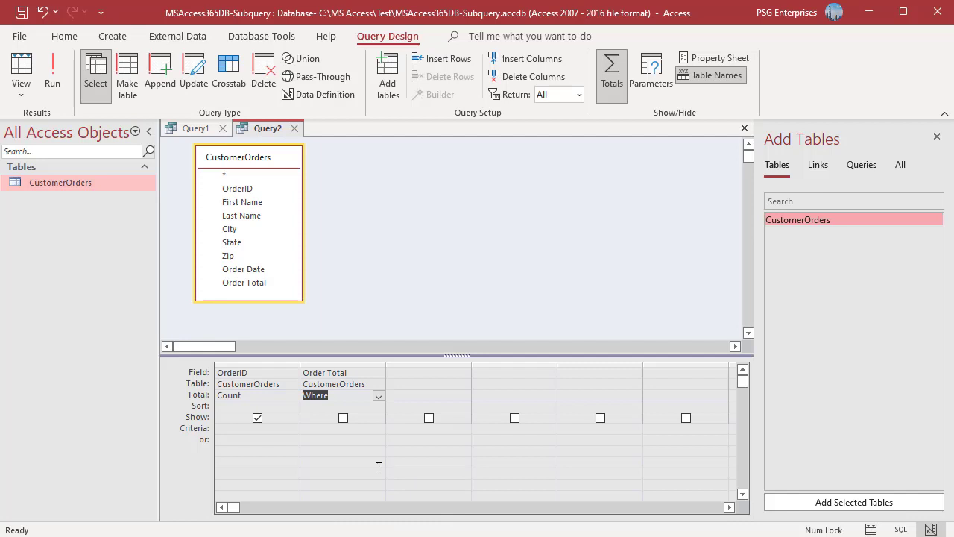
{"action": "left_click", "coordinate": [318, 429]}
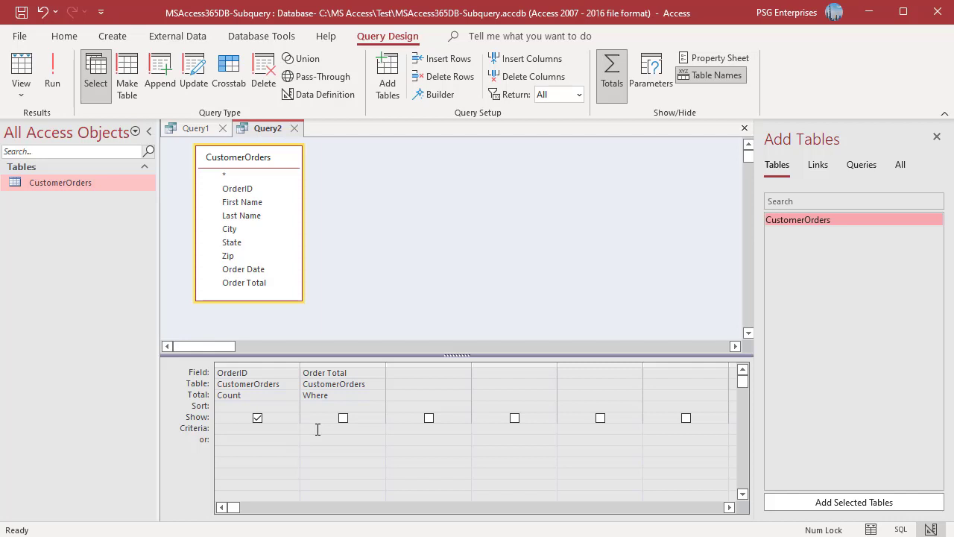
Step: Paste the average SQL into Order Total's criteria Zoom box as one line without the semicolon
{"action": "right_click", "coordinate": [317, 430]}
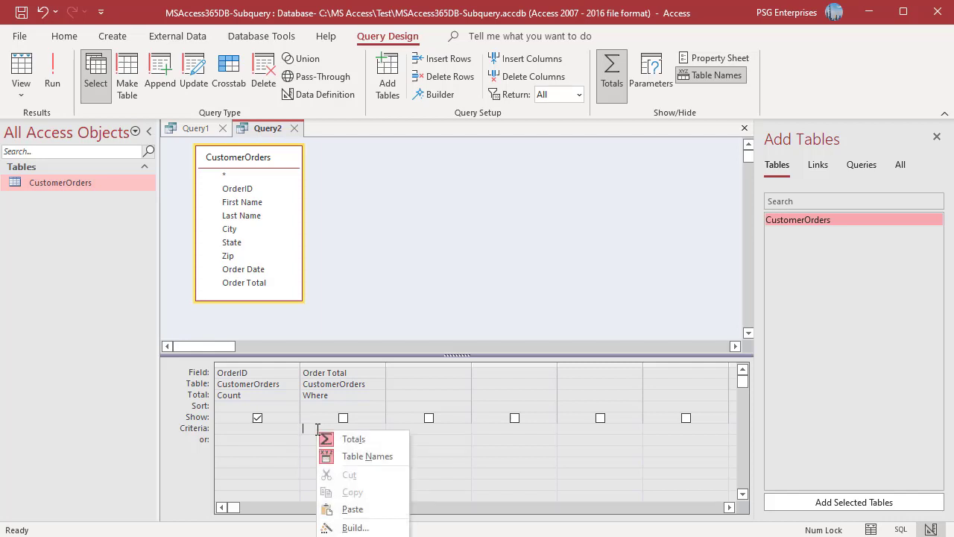
{"action": "key", "text": "Escape"}
{"action": "key", "text": "shift+F2"}
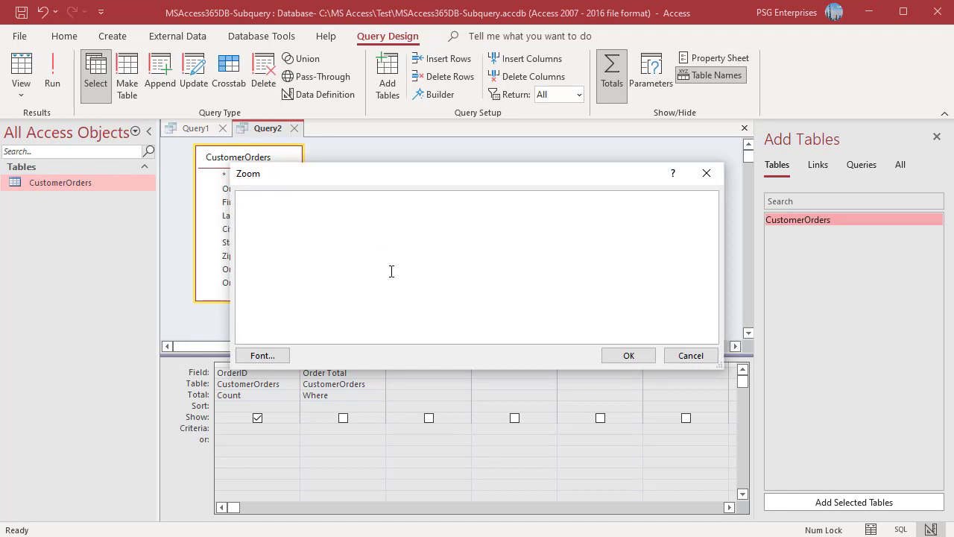
{"action": "key", "text": "ctrl+v"}
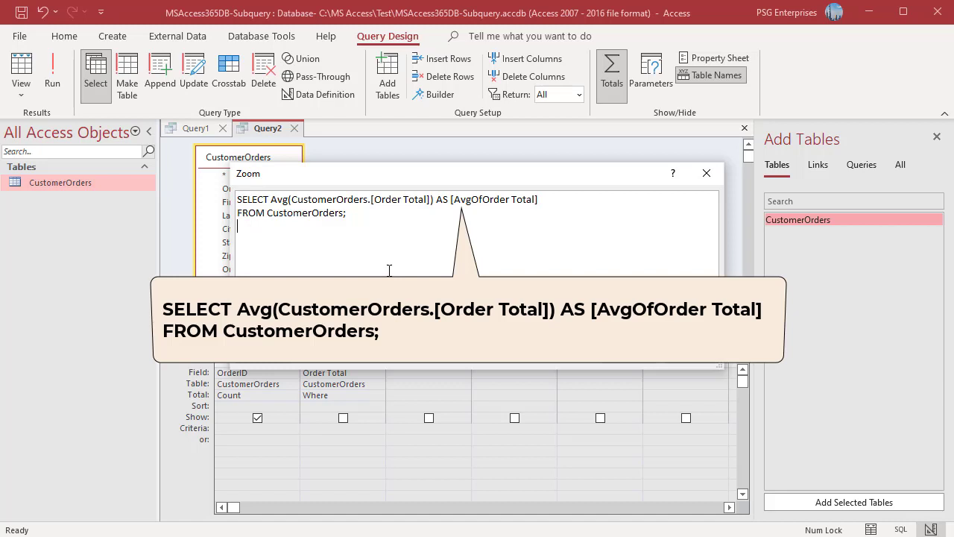
{"action": "left_click", "coordinate": [373, 218]}
{"action": "key", "text": "BackSpace"}
{"action": "left_click", "coordinate": [570, 199]}
{"action": "key", "text": "Delete"}
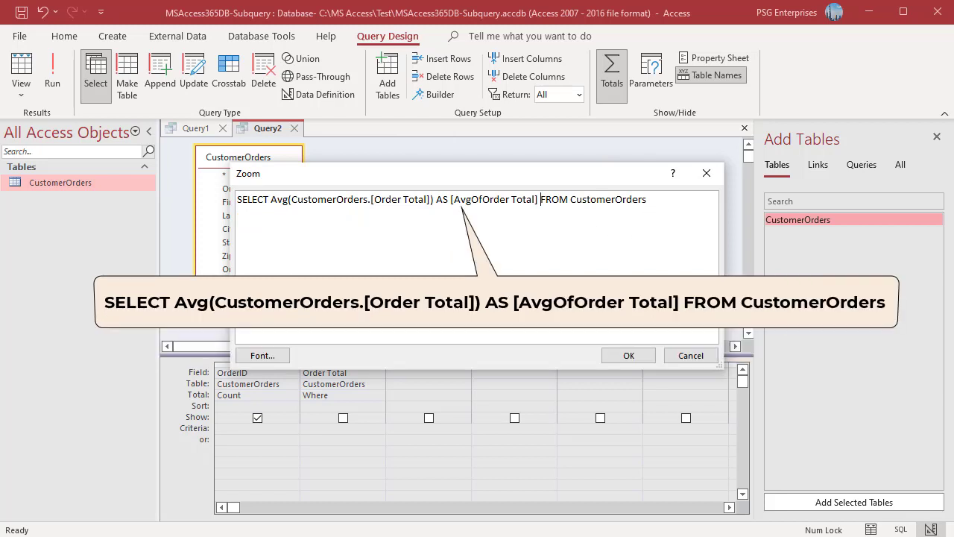
Step: Wrap the subquery in parentheses, prefix it with >, and confirm the criteria
{"action": "key", "text": "Home"}
{"action": "type", "text": "("}
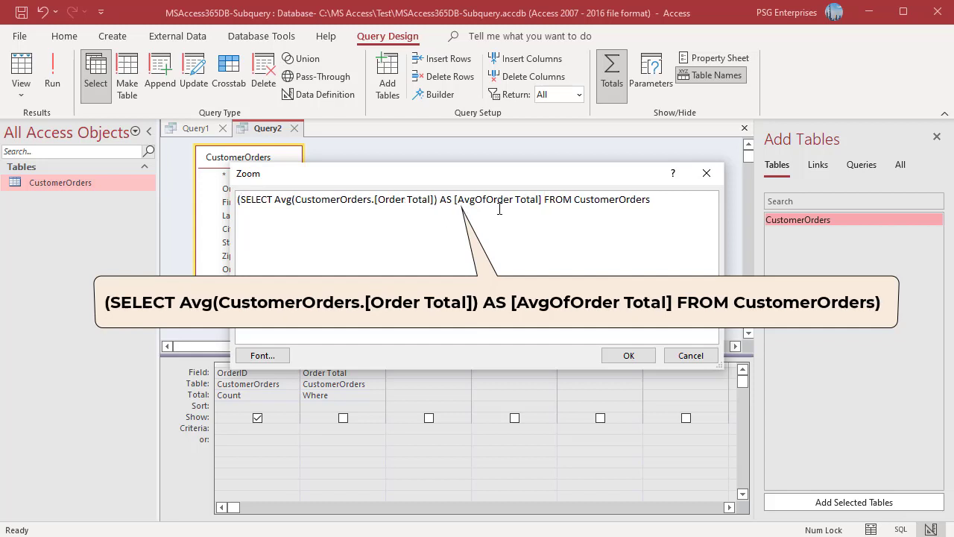
{"action": "key", "text": "End"}
{"action": "type", "text": ")"}
{"action": "left_click", "coordinate": [242, 198]}
{"action": "type", "text": ">"}
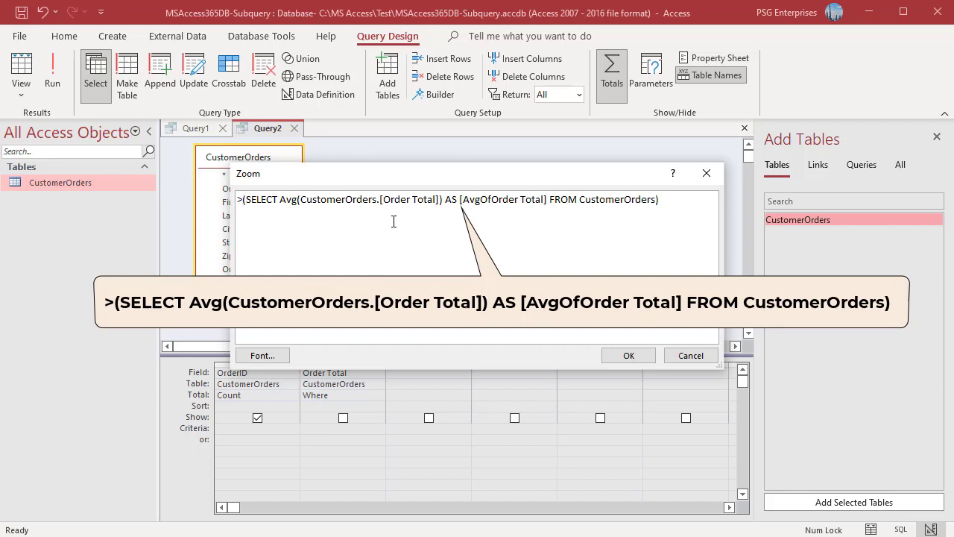
{"action": "left_click", "coordinate": [622, 356]}
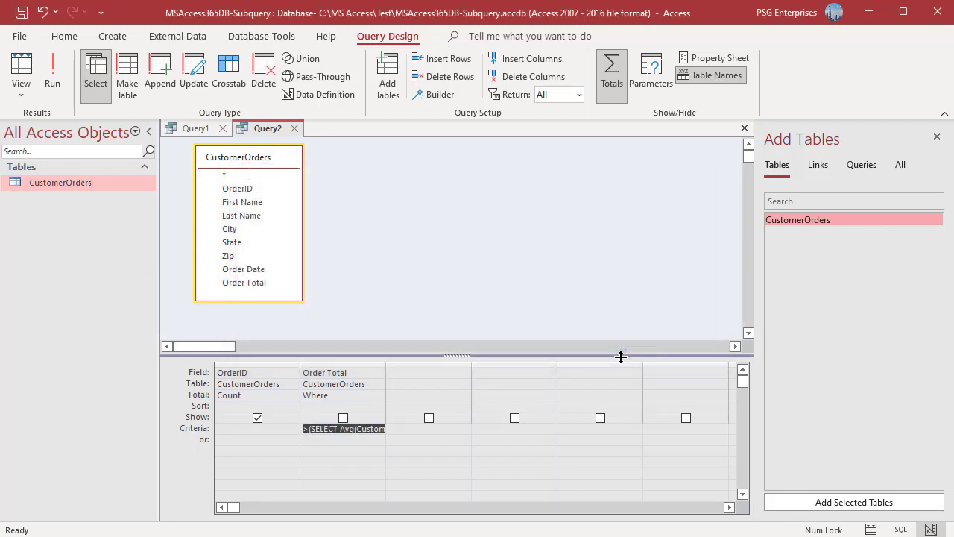
Step: Prefix the OrderID field with the alias 'No Of Orders:' in the Zoom box
{"action": "right_click", "coordinate": [260, 372]}
{"action": "left_click", "coordinate": [300, 486]}
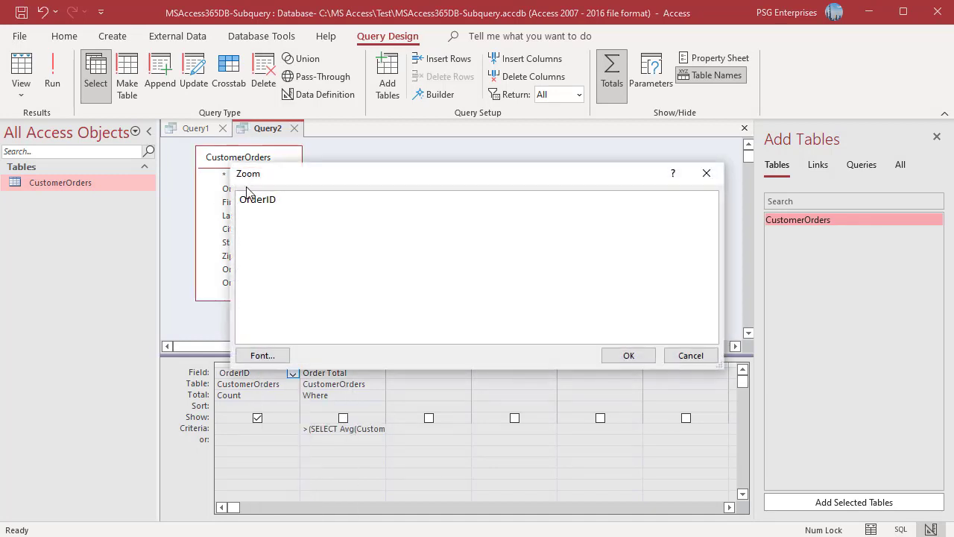
{"action": "type", "text": "No Of Orders:"}
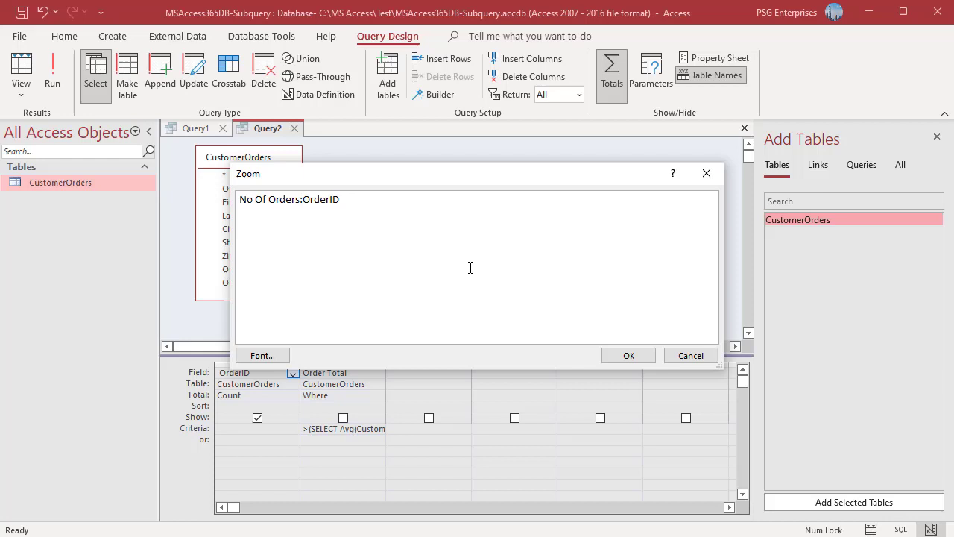
{"action": "left_click", "coordinate": [628, 356]}
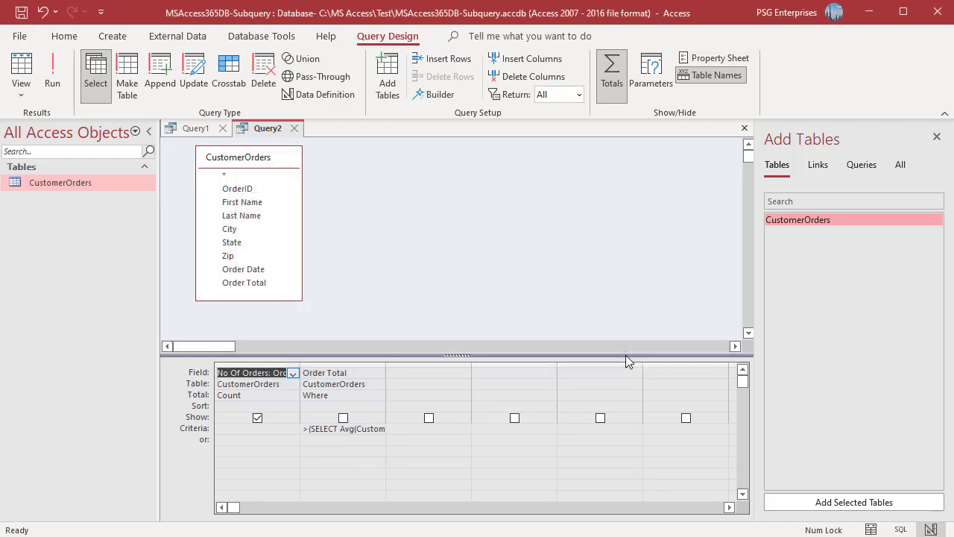
Step: Run the counting query to get 356 orders, then bring up the SQL view
{"action": "left_click", "coordinate": [52, 84]}
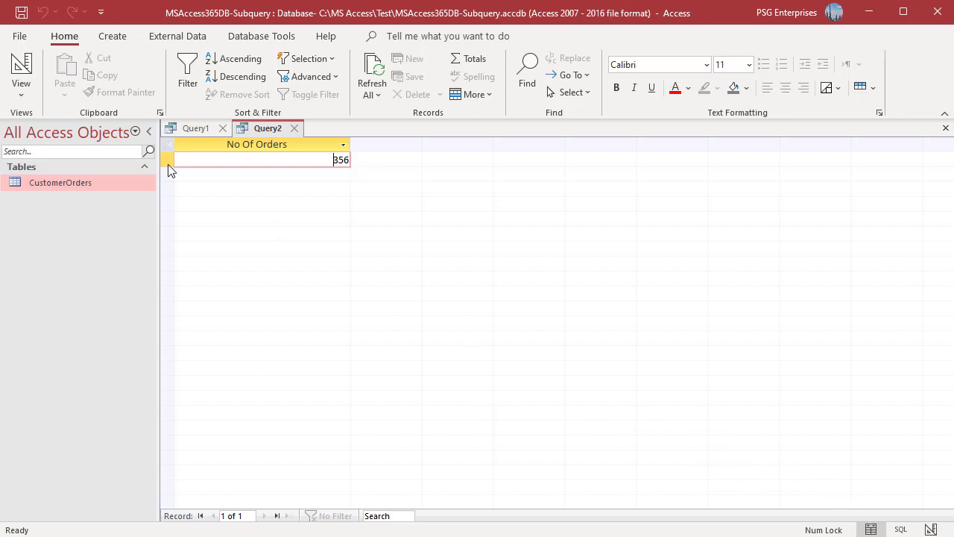
{"action": "left_click", "coordinate": [28, 96]}
{"action": "left_click", "coordinate": [71, 164]}
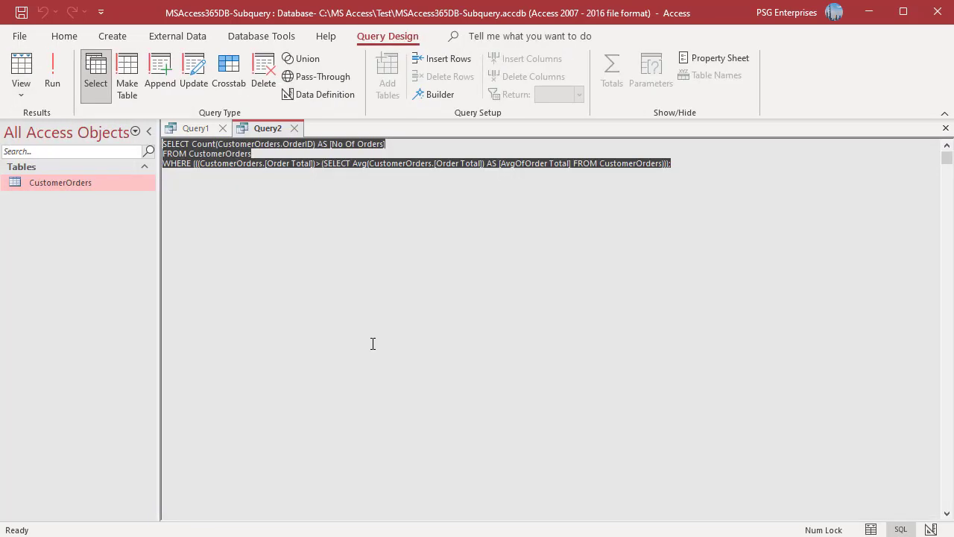